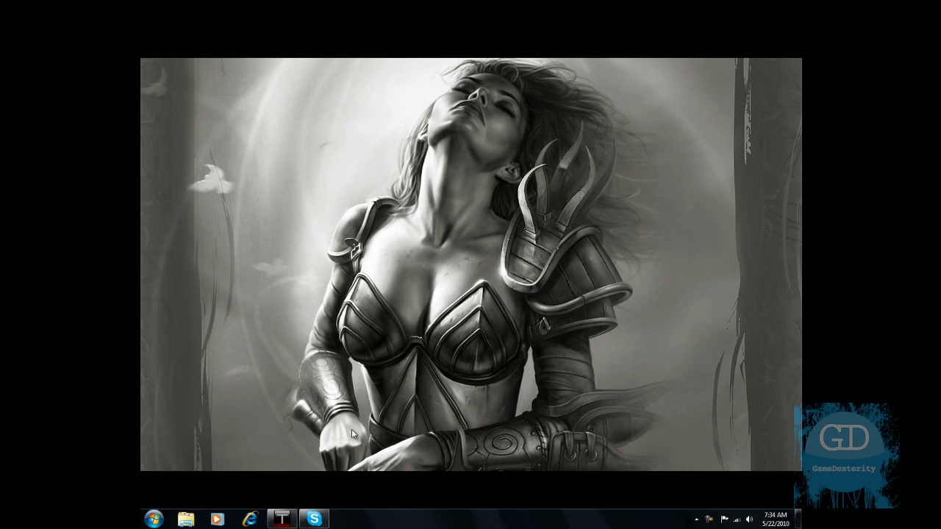
# Restore Tunngle, clear the chat log selection, and minimize it to reveal the desktop.
pyautogui.click(281, 518)
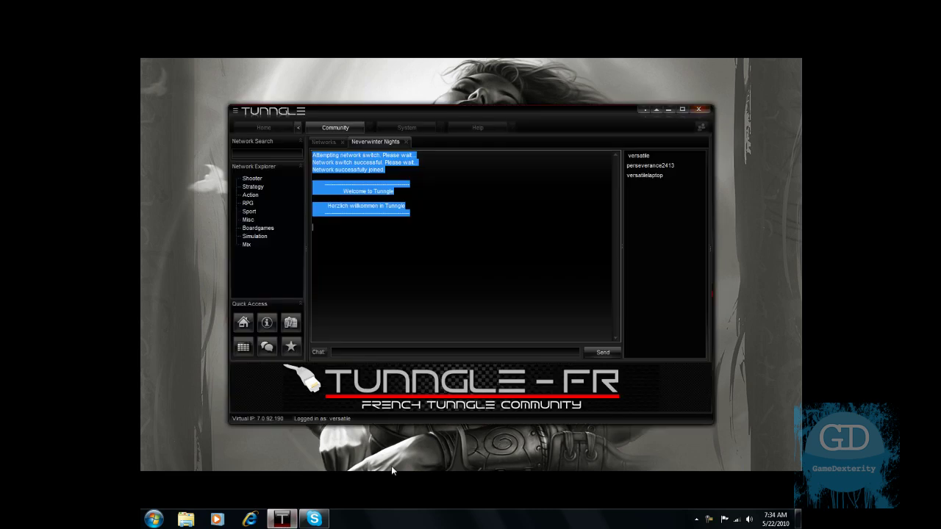
pyautogui.click(527, 277)
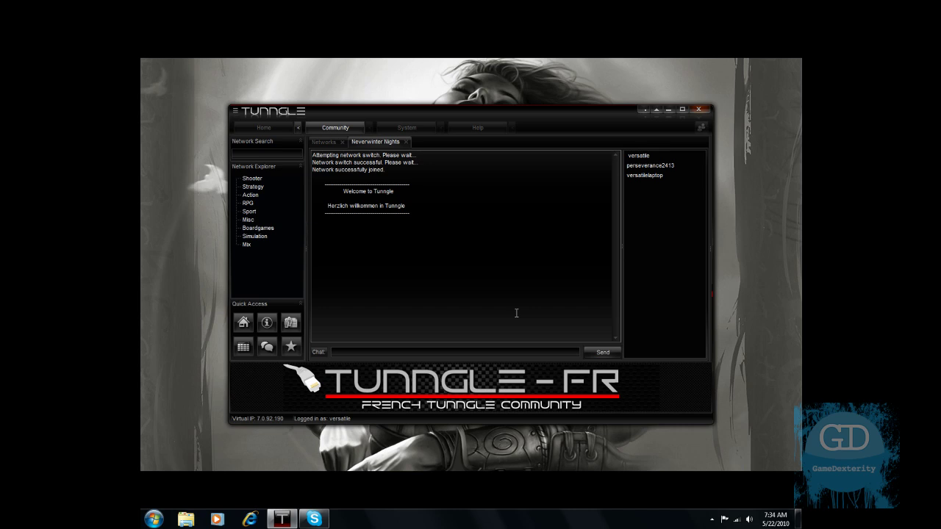
pyautogui.click(667, 109)
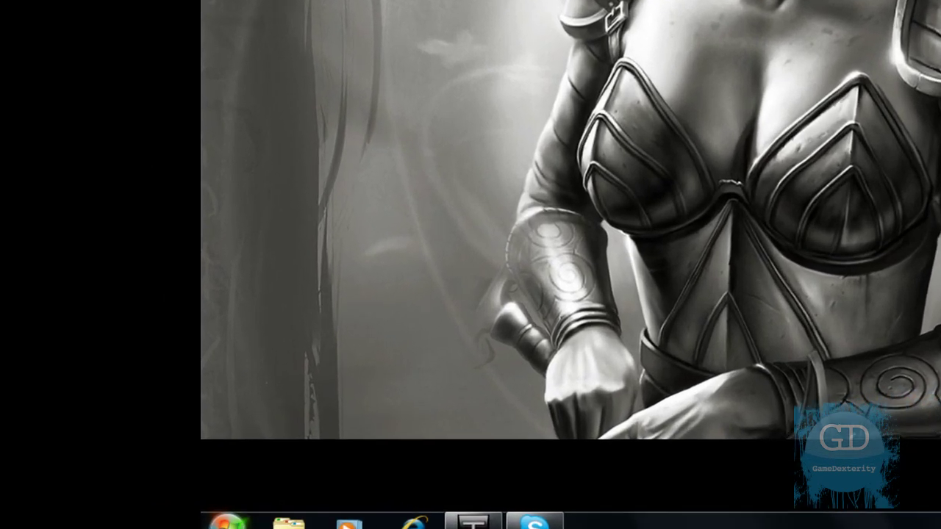
# Launch Notepad from the Start menu with administrator rights.
pyautogui.press('super')
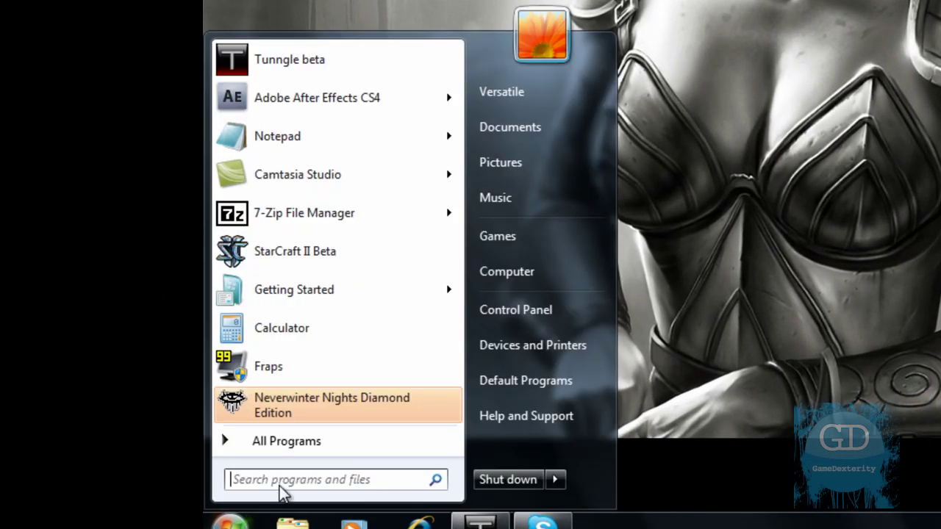
pyautogui.moveTo(334, 139)
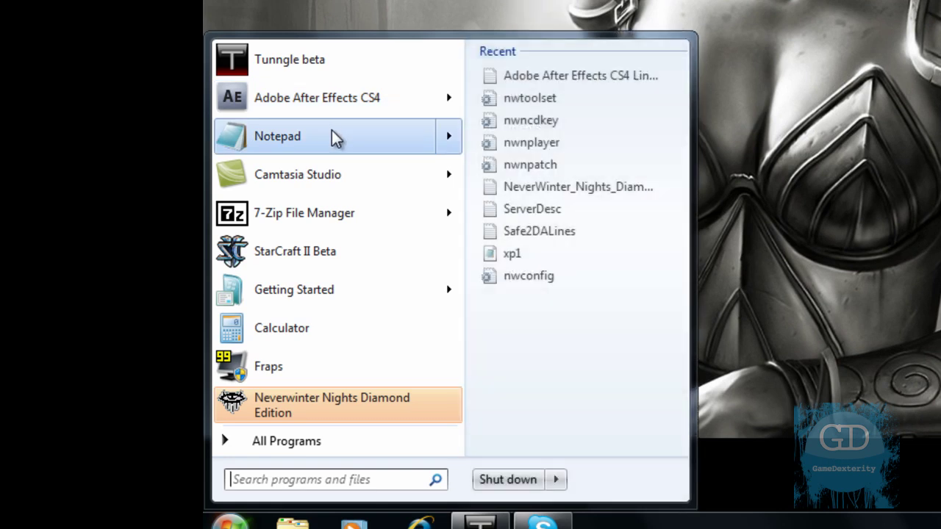
pyautogui.rightClick(324, 145)
pyautogui.press('Escape')
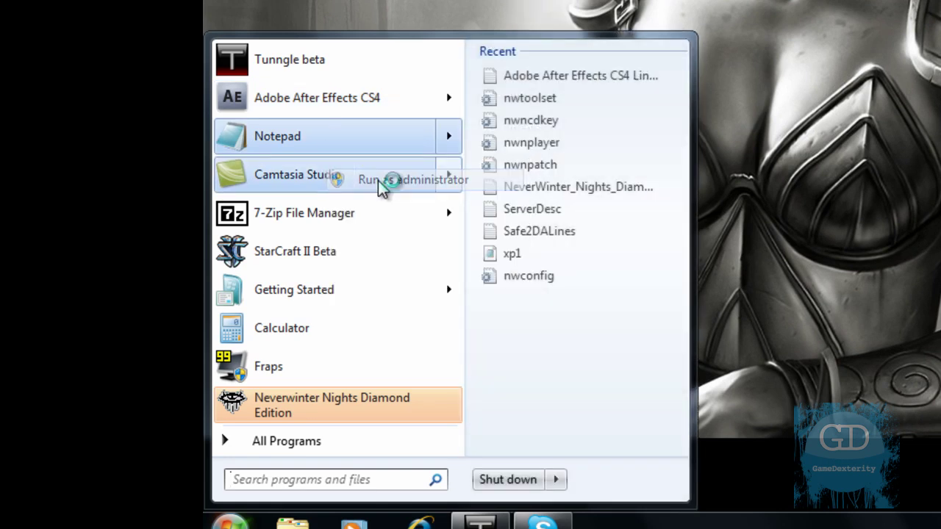
pyautogui.moveTo(381, 187)
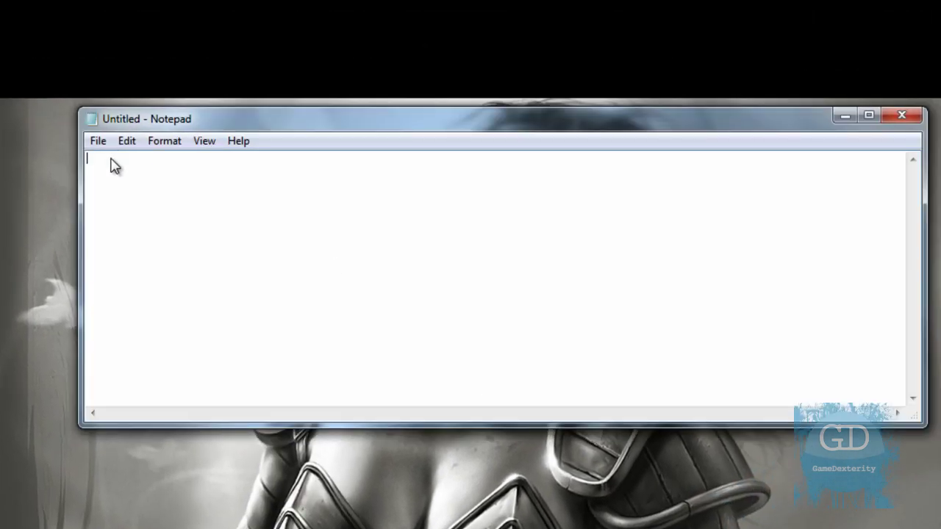
# Bring up Notepad's Open dialog and browse into C:\Windows.
pyautogui.click(97, 140)
pyautogui.click(103, 179)
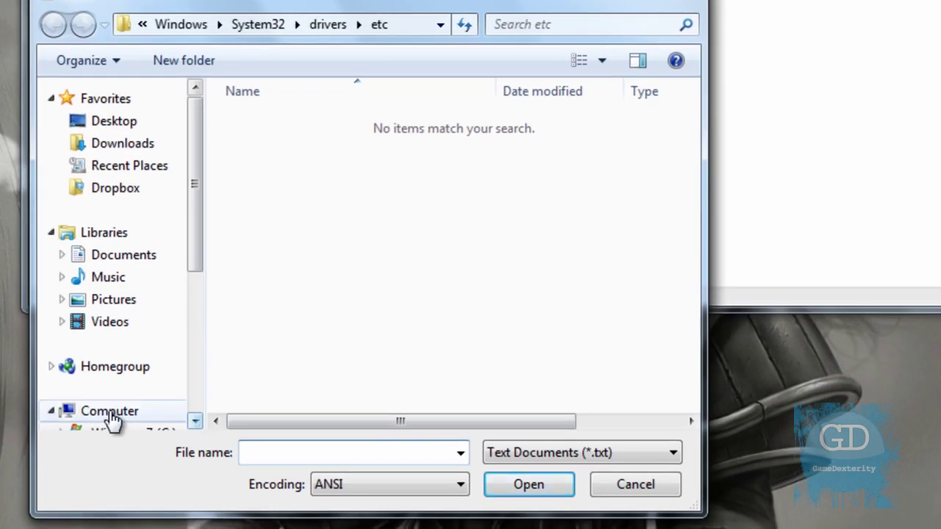
pyautogui.click(132, 483)
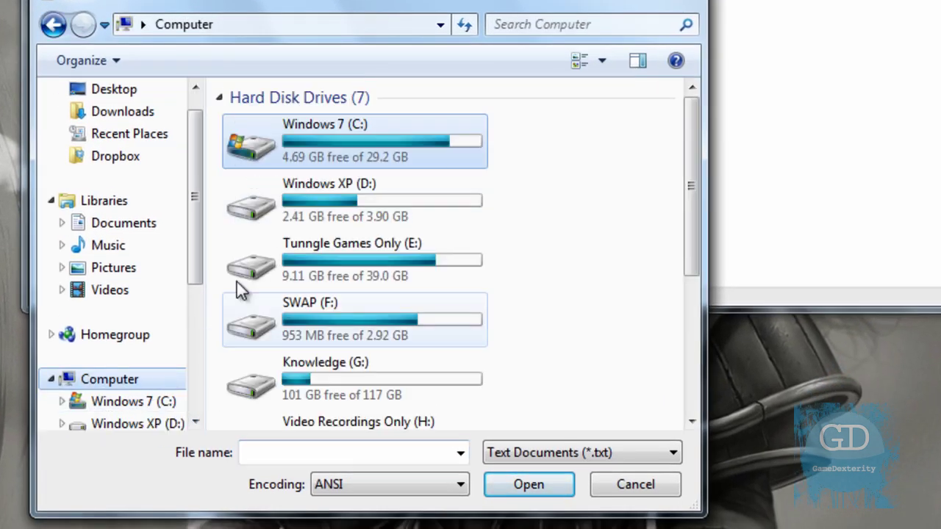
pyautogui.doubleClick(264, 154)
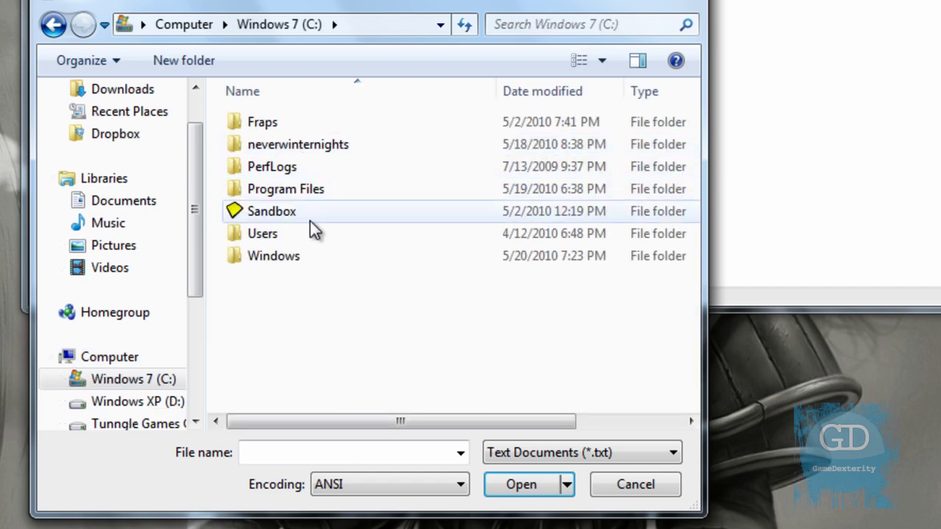
pyautogui.click(288, 258)
pyautogui.doubleClick(287, 259)
# Navigate to System32\drivers\etc, switch the filter to All Files, and select hosts.
pyautogui.scroll(-8, 326, 252)
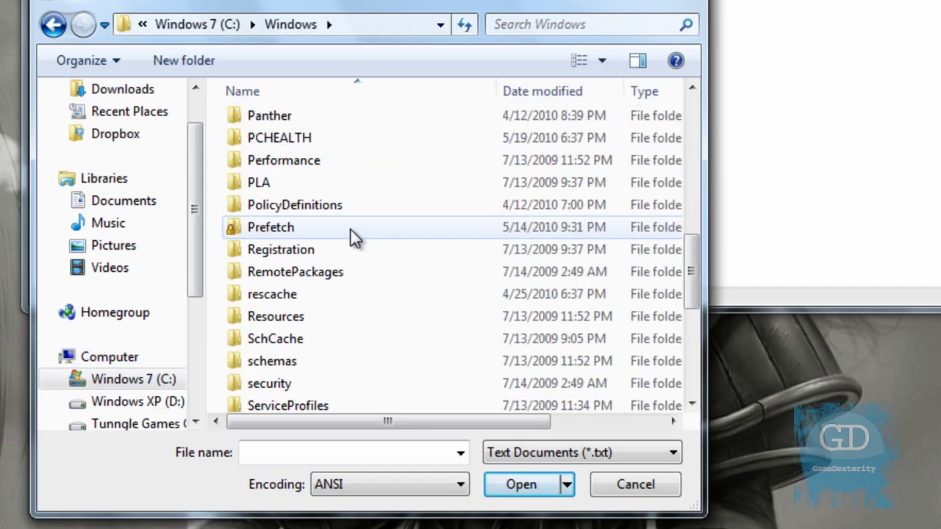
pyautogui.scroll(-3, 350, 230)
pyautogui.click(294, 357)
pyautogui.press('Return')
pyautogui.scroll(-3, 330, 235)
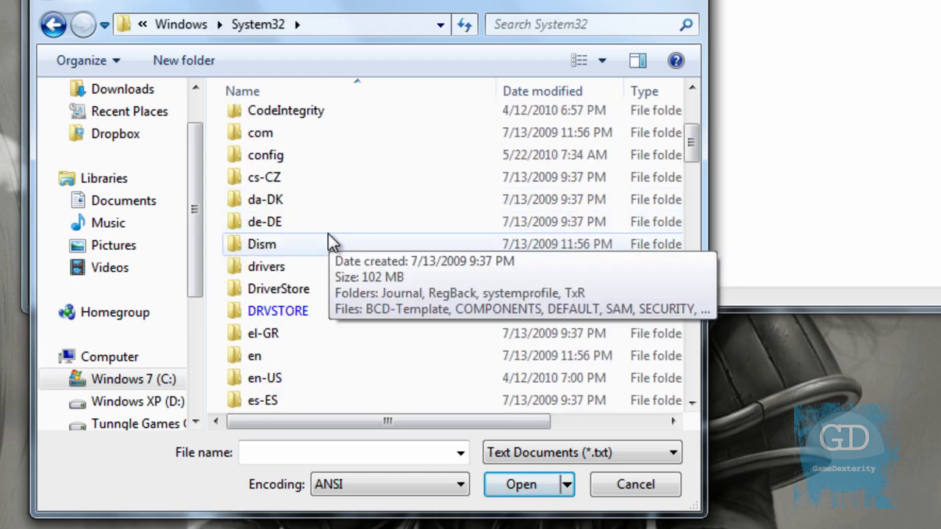
pyautogui.doubleClick(294, 266)
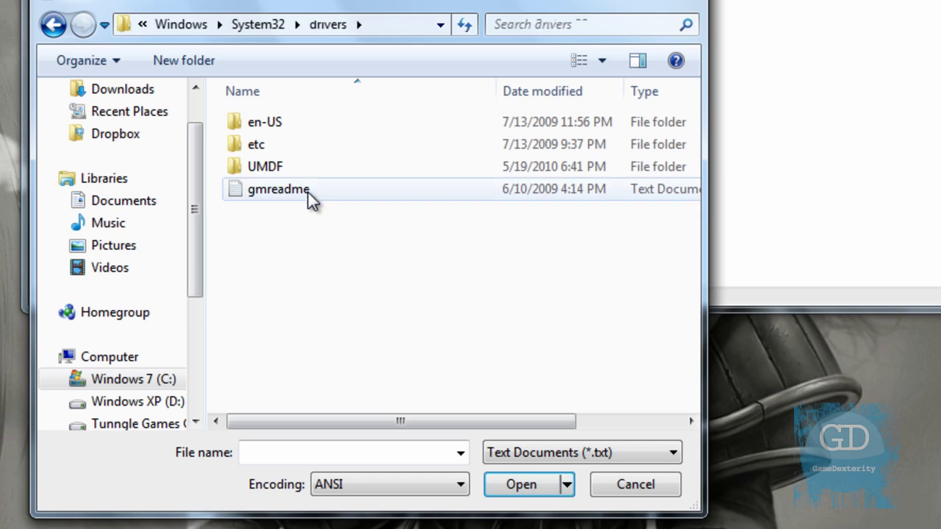
pyautogui.doubleClick(274, 150)
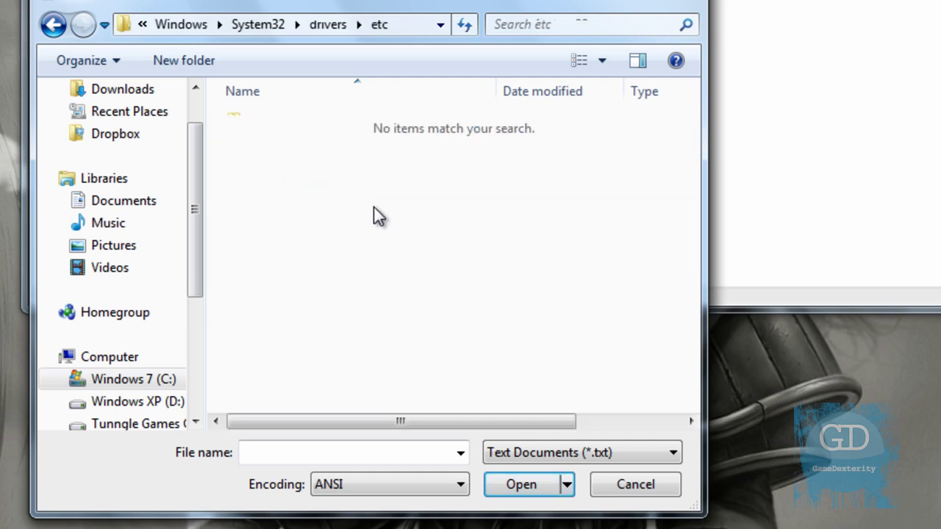
pyautogui.click(540, 450)
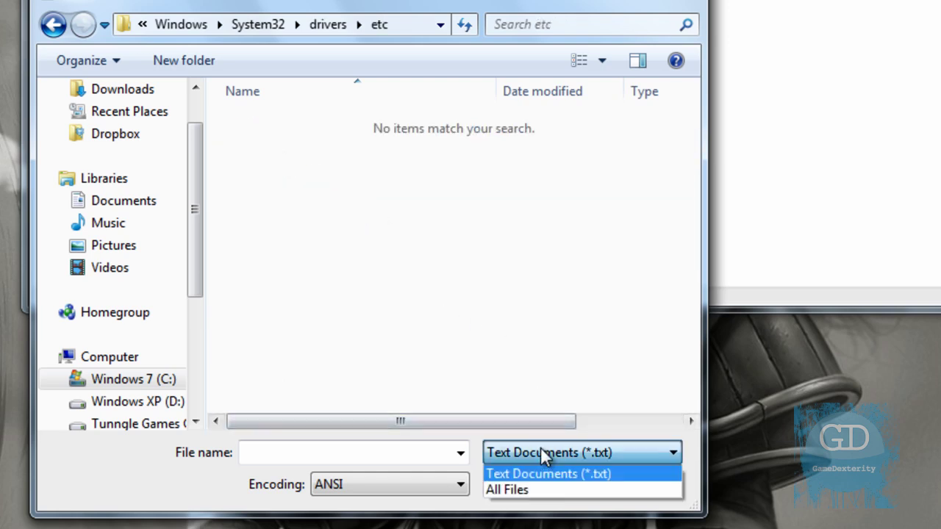
pyautogui.click(516, 490)
pyautogui.click(251, 126)
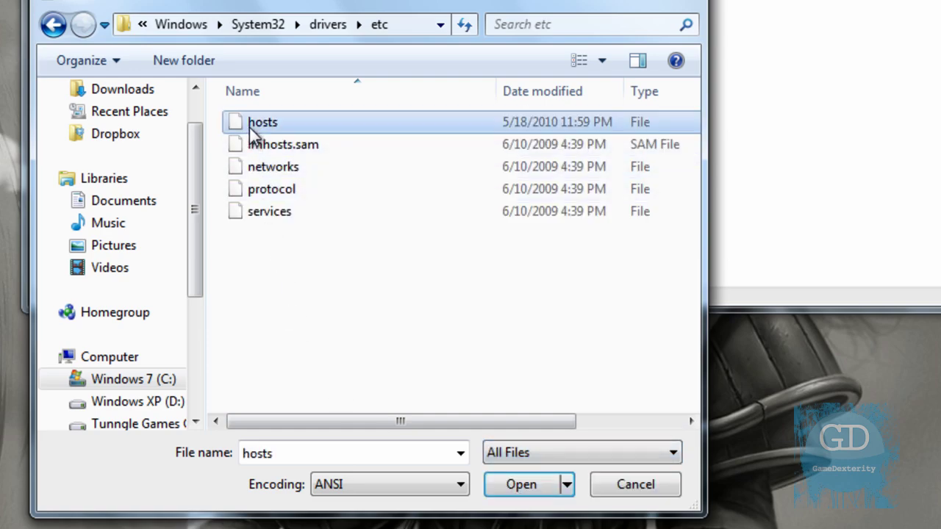
# Open the hosts file and check its last line, 127.0.0.1 nwmaster.bioware.com.
pyautogui.click(521, 489)
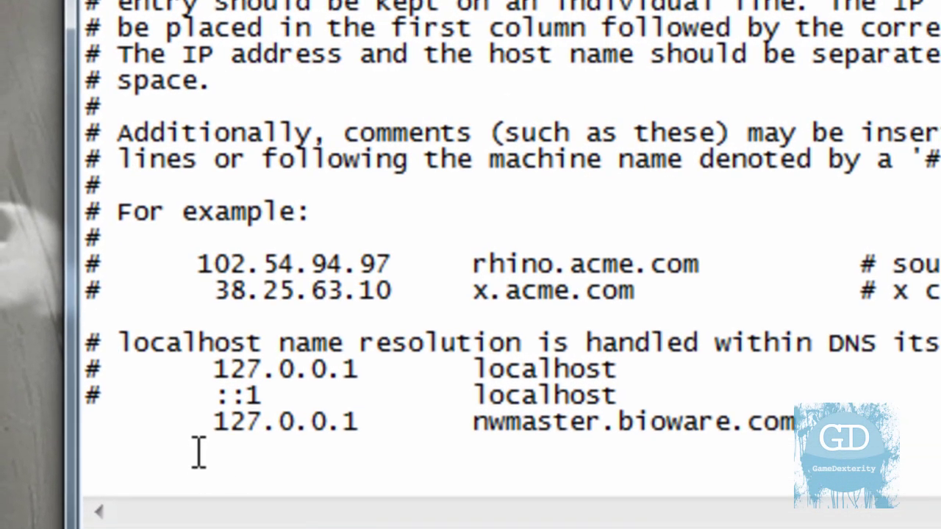
pyautogui.moveTo(101, 292); pyautogui.dragTo(199, 293)
pyautogui.moveTo(375, 428); pyautogui.dragTo(860, 435)
pyautogui.click(860, 435)
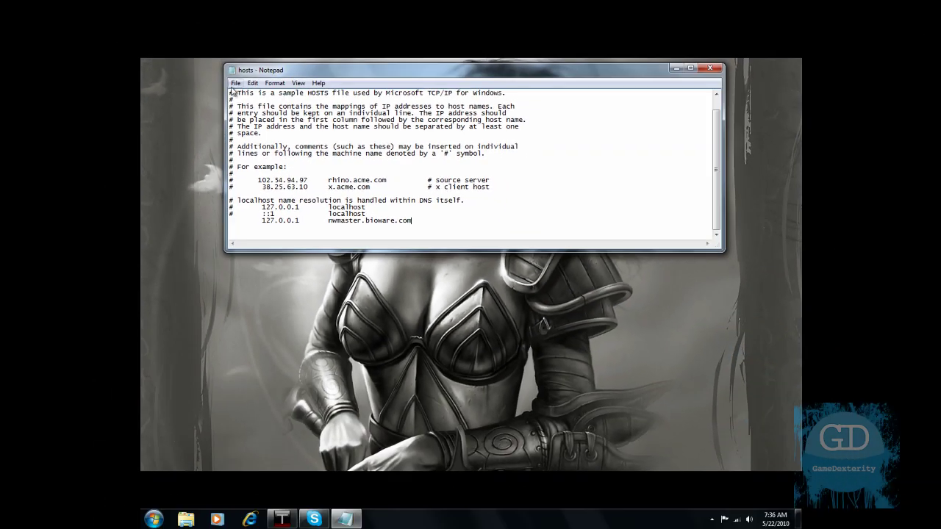
# Save the hosts file and close Notepad.
pyautogui.click(235, 83)
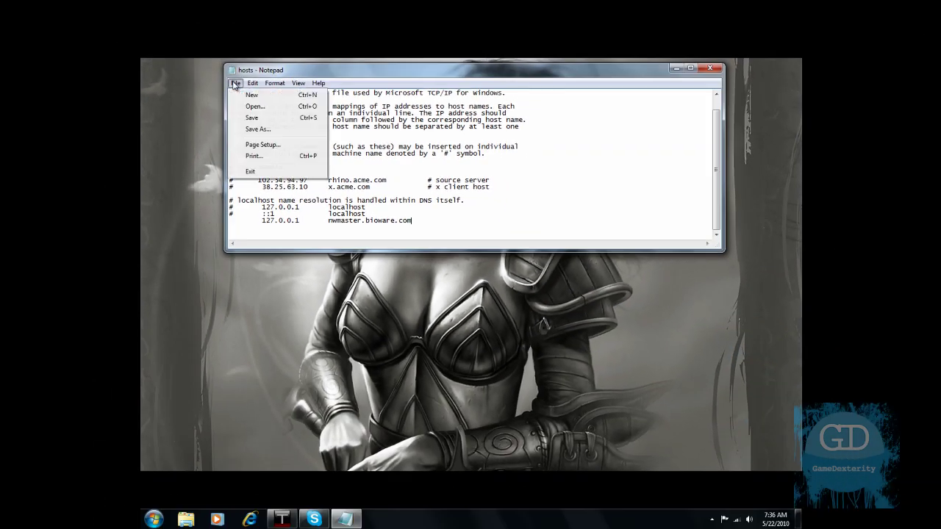
pyautogui.click(259, 117)
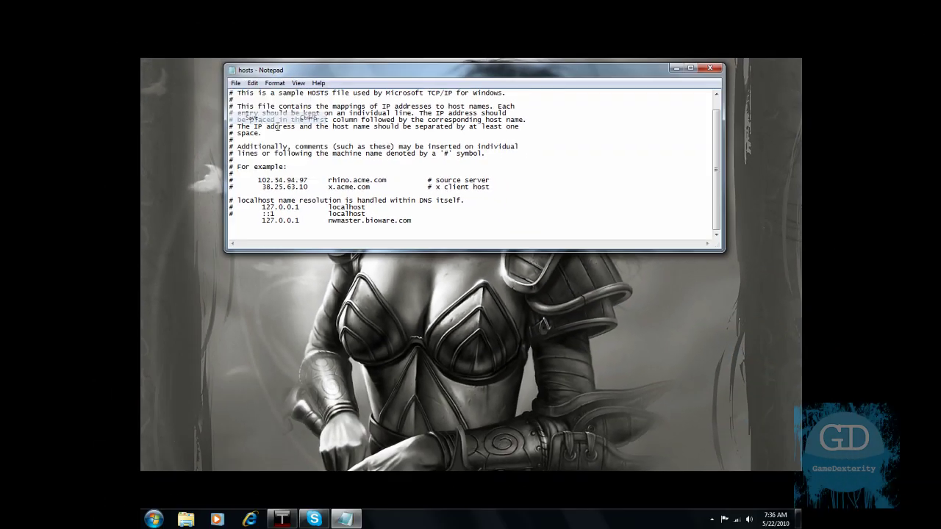
pyautogui.click(708, 69)
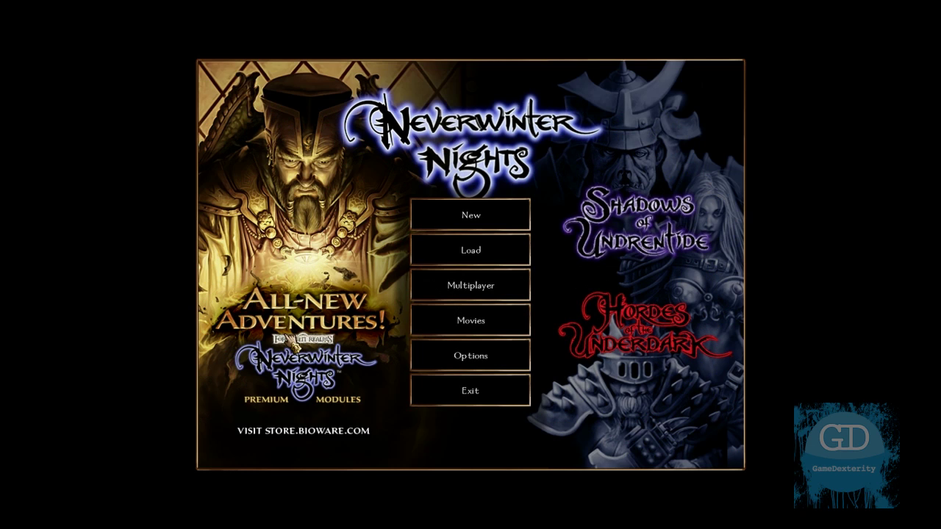
# Go to Multiplayer and submit the player login, hitting the Master Server error.
pyautogui.click(433, 285)
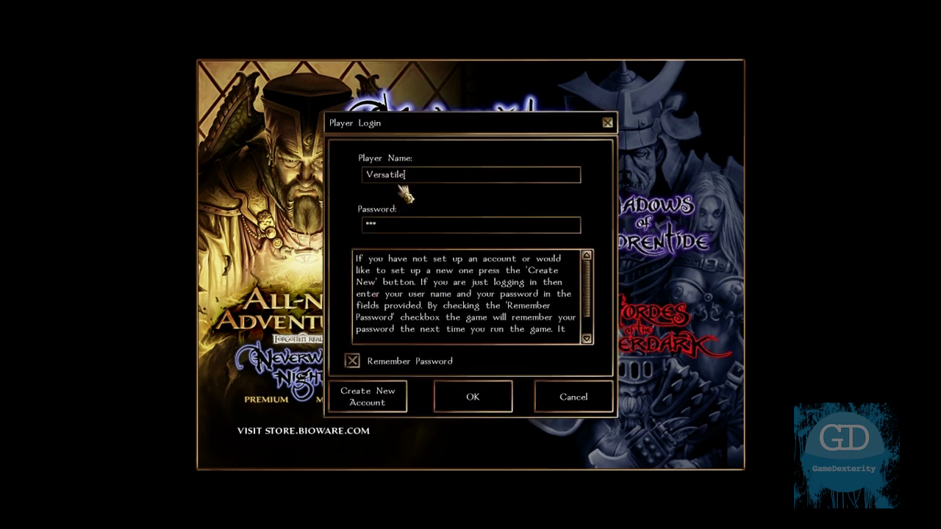
pyautogui.click(477, 397)
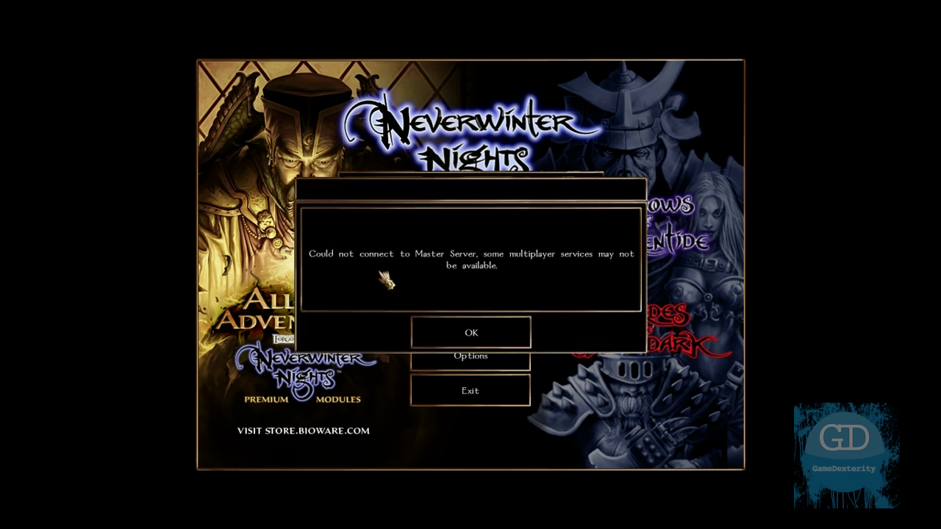
# Dismiss the warning, view the empty LAN list and Direct Connect, then leave.
pyautogui.click(485, 332)
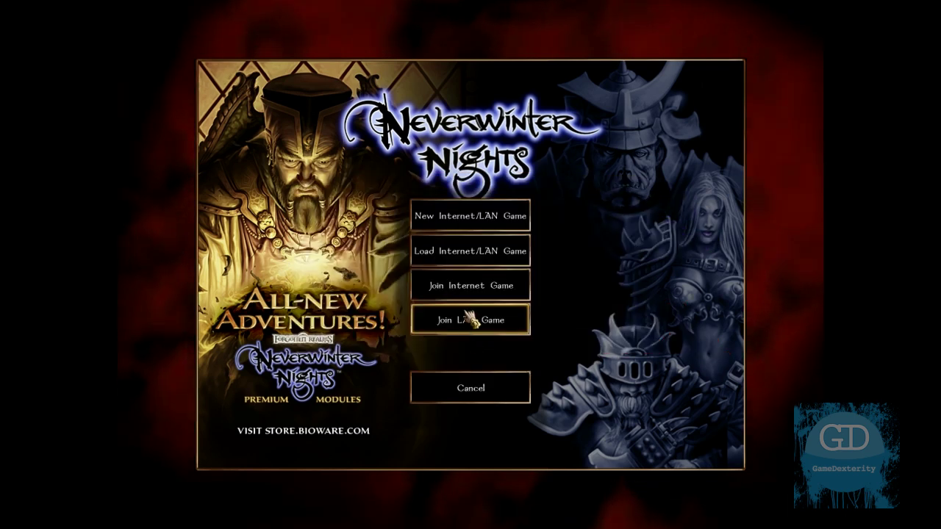
pyautogui.click(498, 325)
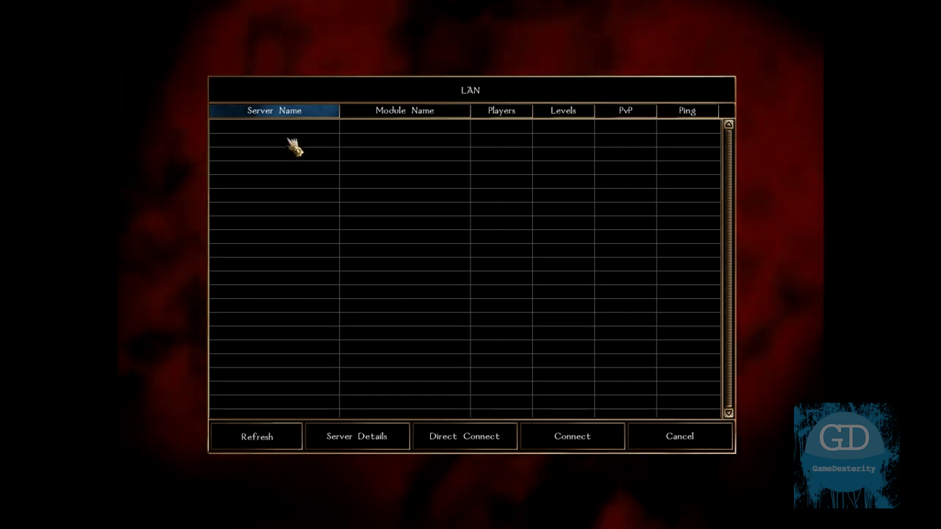
pyautogui.click(471, 441)
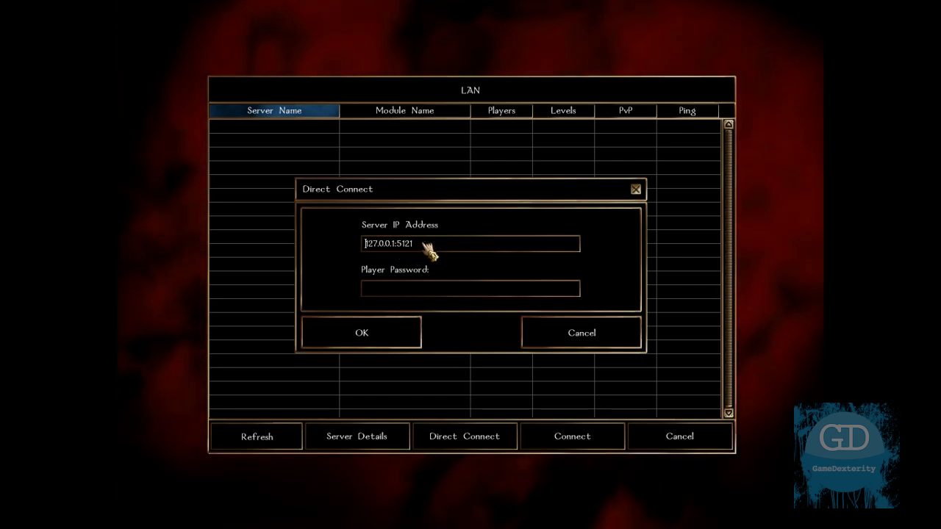
pyautogui.click(610, 341)
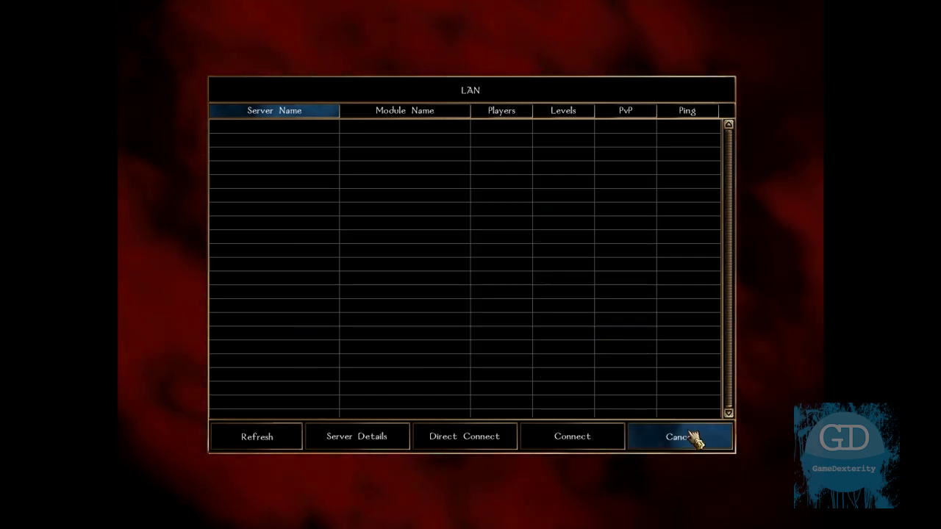
pyautogui.click(679, 436)
# Host the Neverwinter Nights Campaign's Prelude, accepting advanced options, and pick a premade character.
pyautogui.click(452, 217)
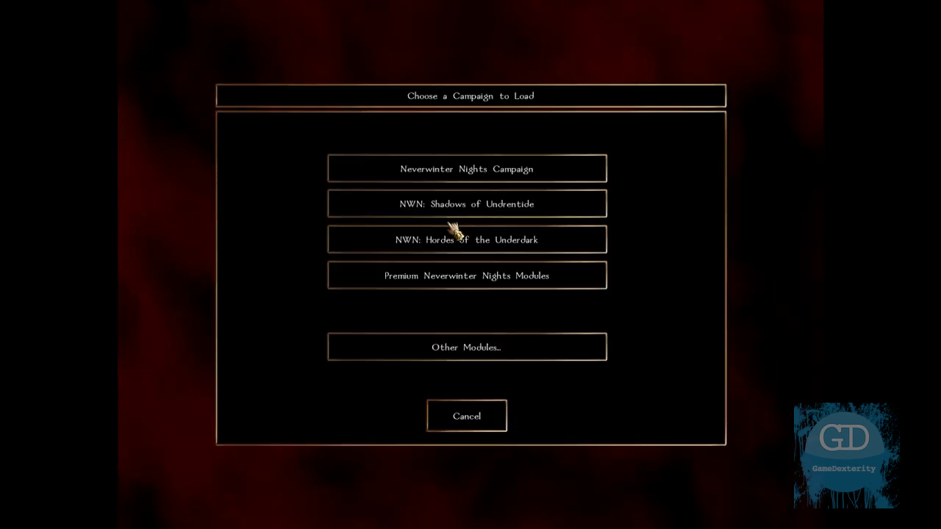
pyautogui.click(472, 177)
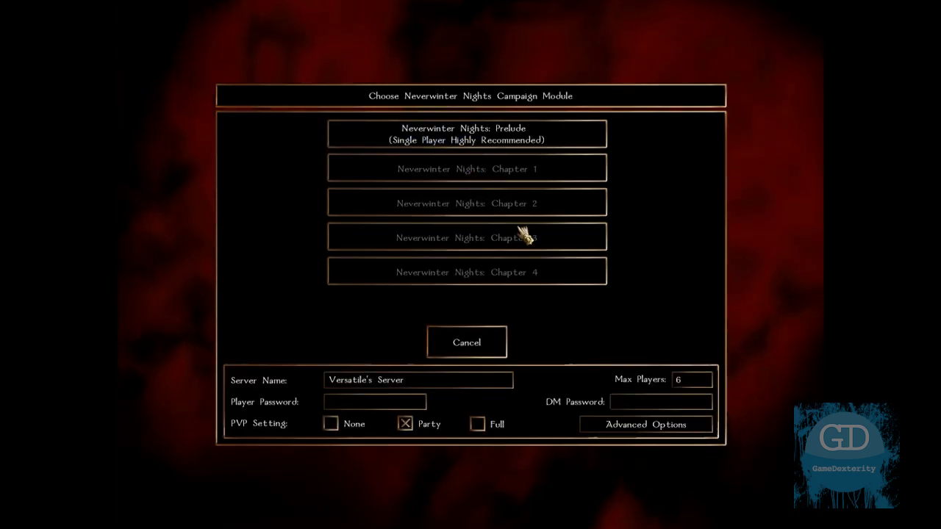
pyautogui.click(653, 424)
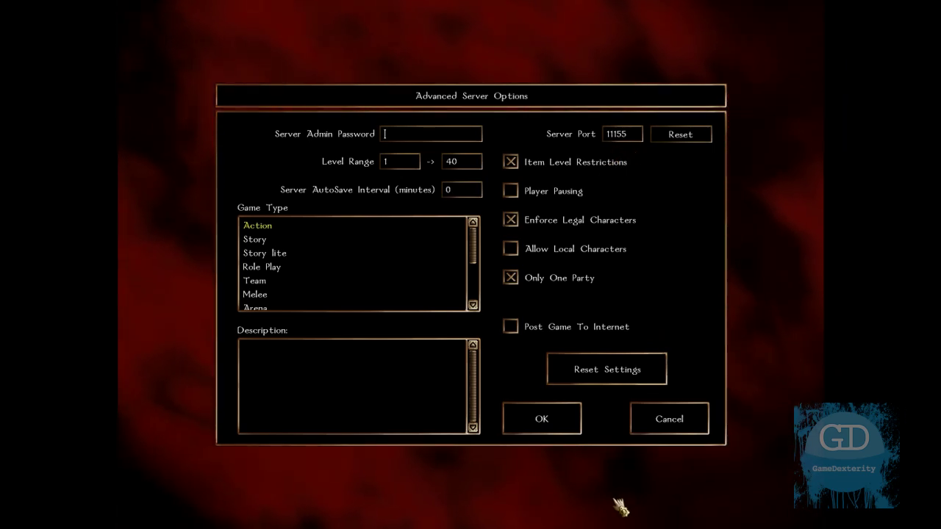
pyautogui.click(545, 416)
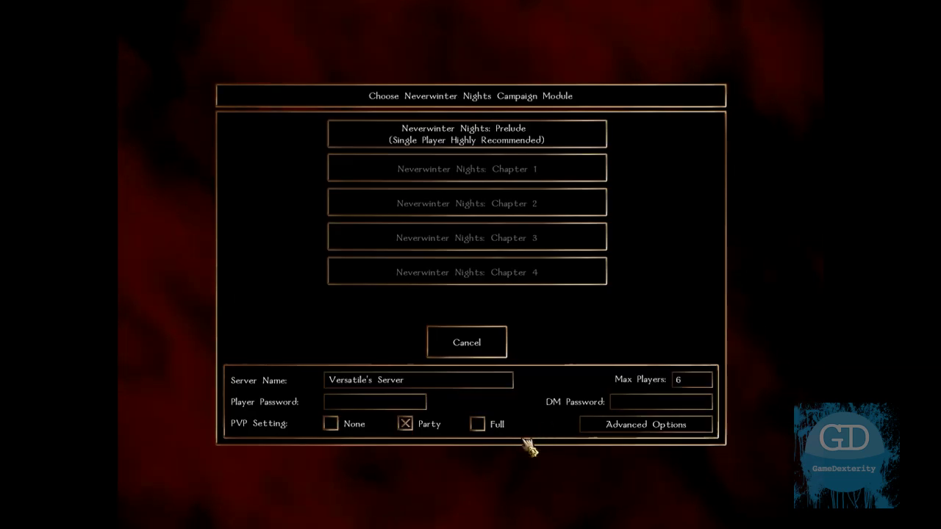
pyautogui.click(515, 146)
pyautogui.click(560, 281)
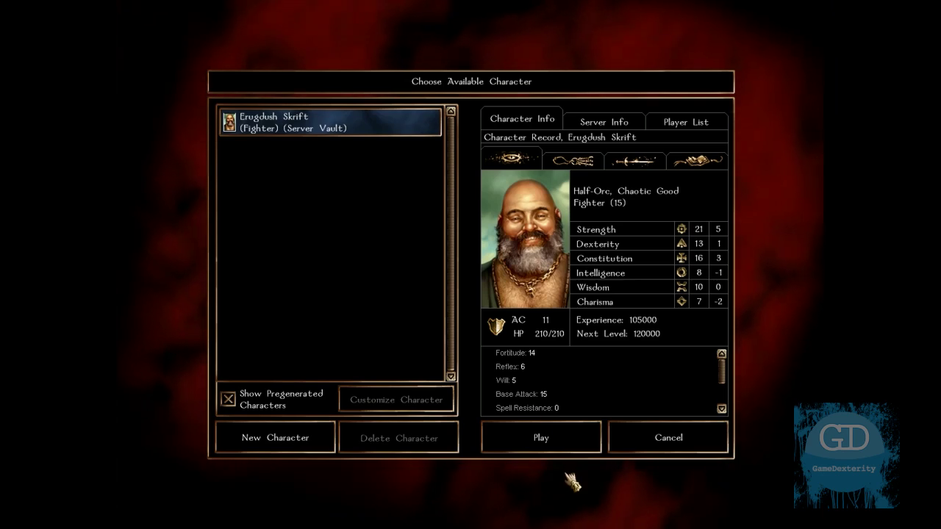
# Play as Erugdush Skrift to enter the Senior Barracks.
pyautogui.click(557, 440)
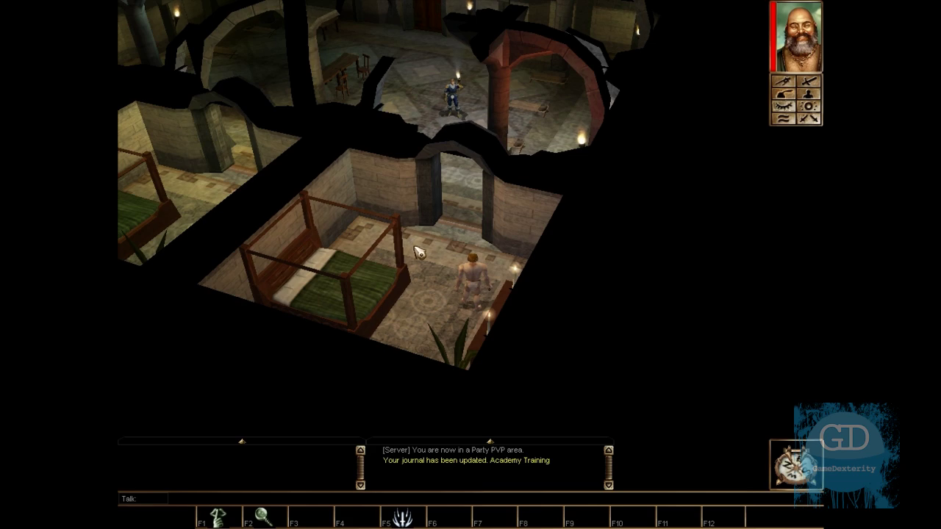
# Walk into the hall and start talking with Pavel, denying his guess and answering about gold.
pyautogui.click(474, 223)
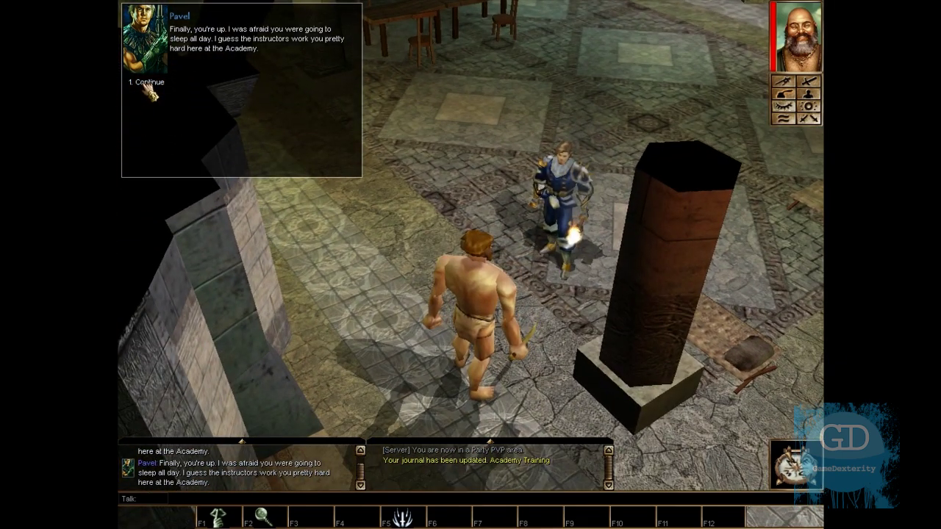
pyautogui.click(146, 84)
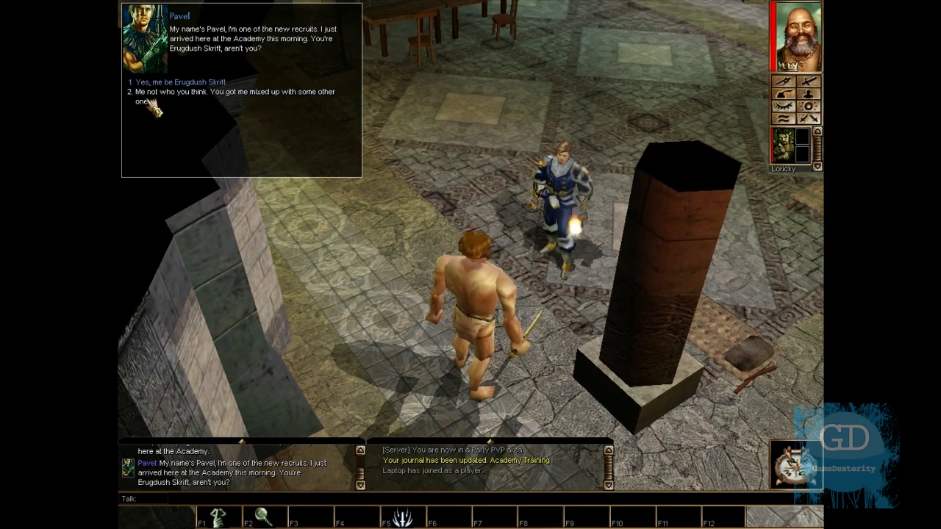
pyautogui.click(150, 98)
pyautogui.click(152, 84)
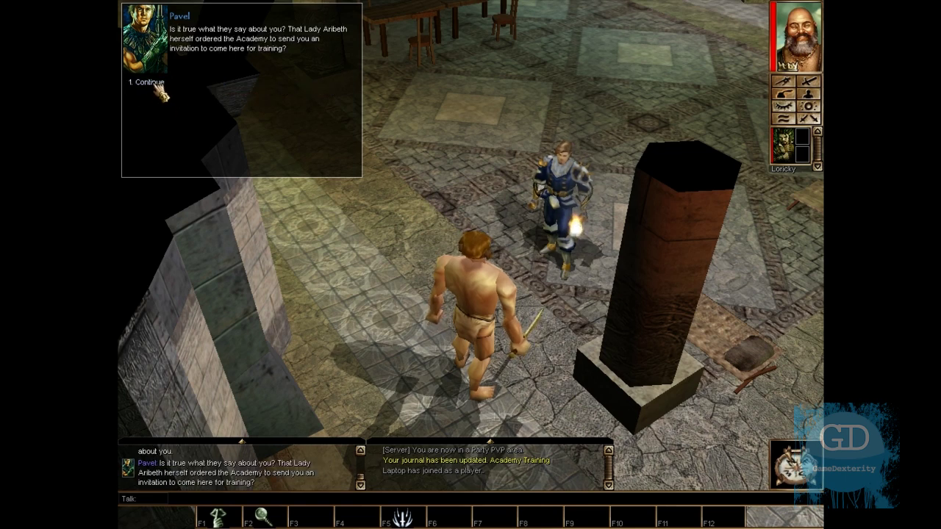
pyautogui.click(165, 91)
pyautogui.click(175, 113)
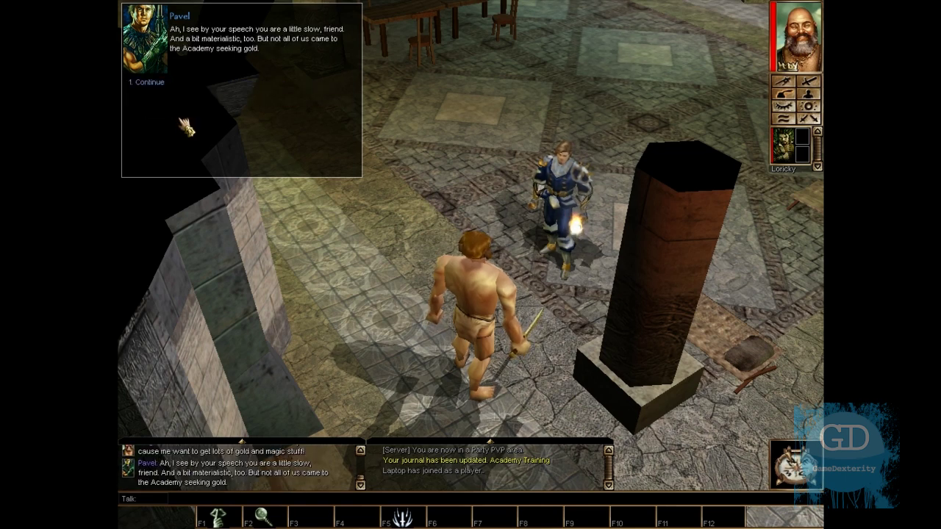
# Hear Pavel's story about his brother, decline further talk, and end the dialog.
pyautogui.press('1')
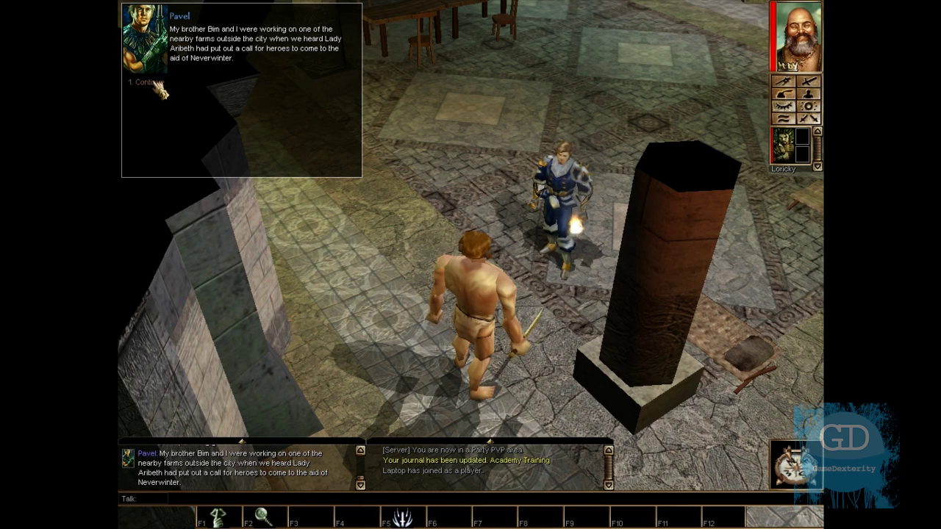
pyautogui.click(156, 86)
pyautogui.click(158, 87)
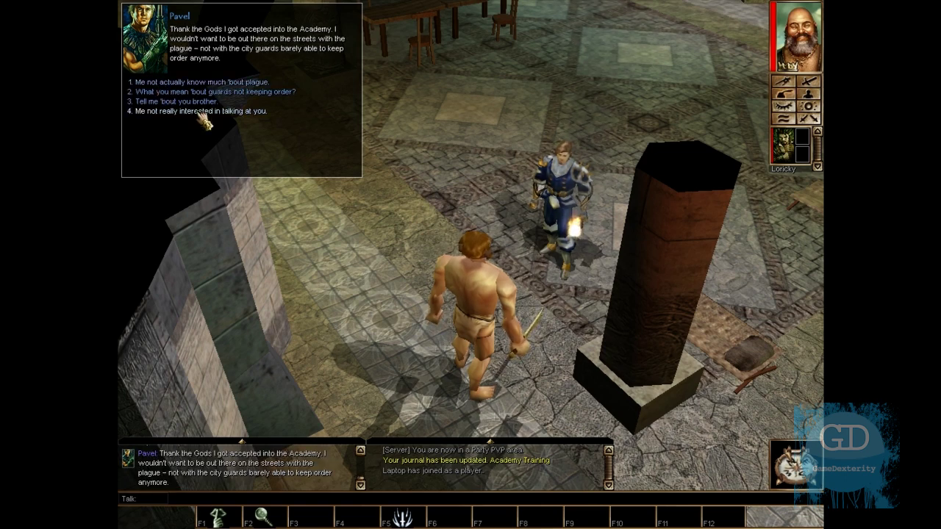
pyautogui.click(210, 114)
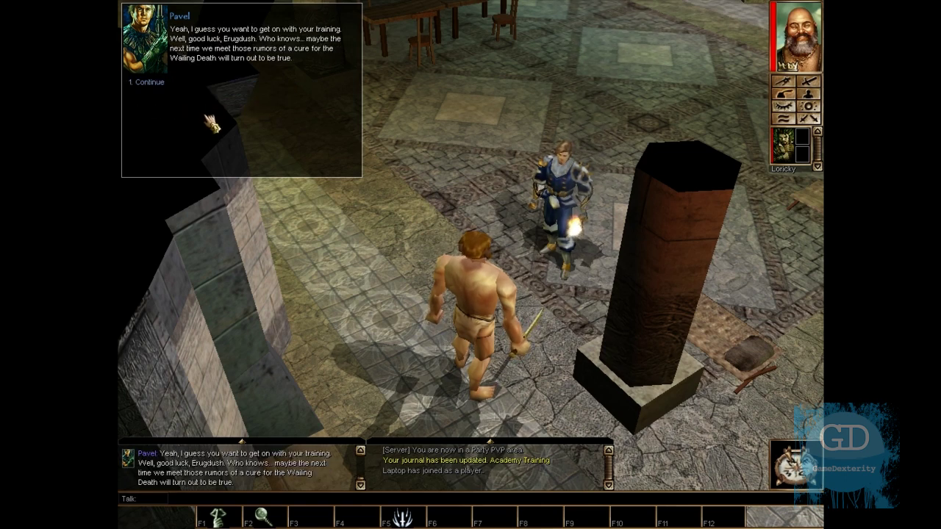
pyautogui.click(149, 85)
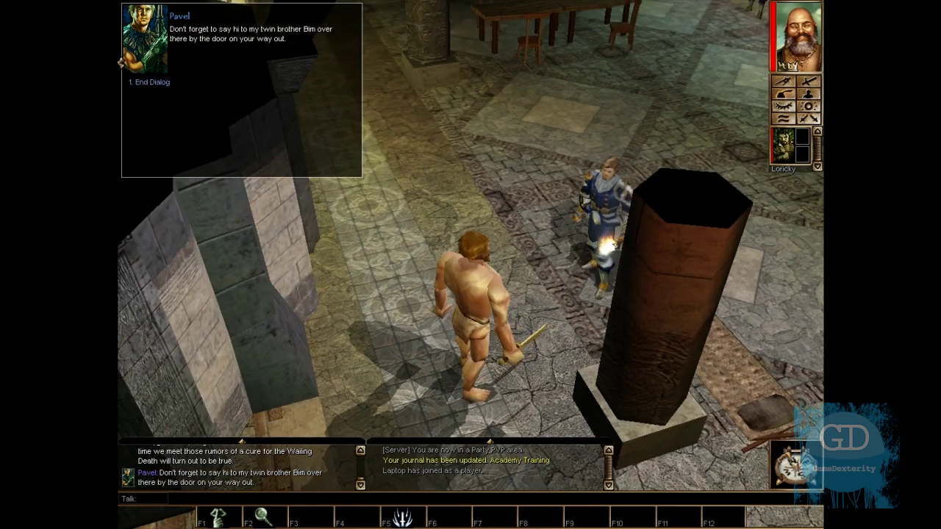
pyautogui.click(156, 87)
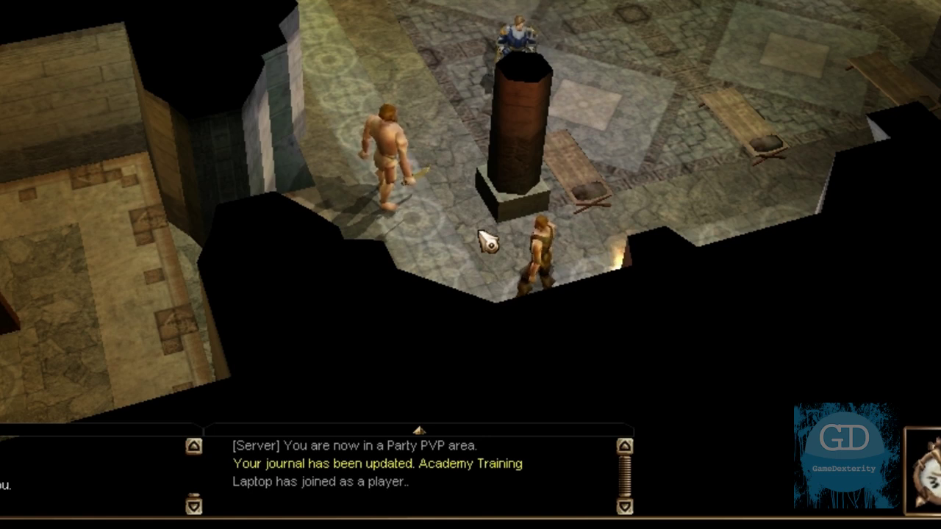
# Send the chat message 'i love cake' to the shared game.
pyautogui.press('Return')
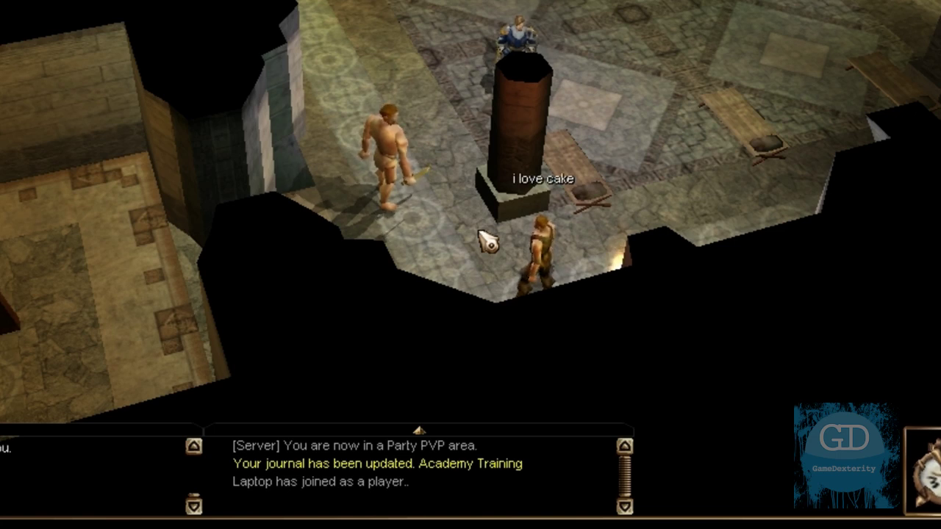